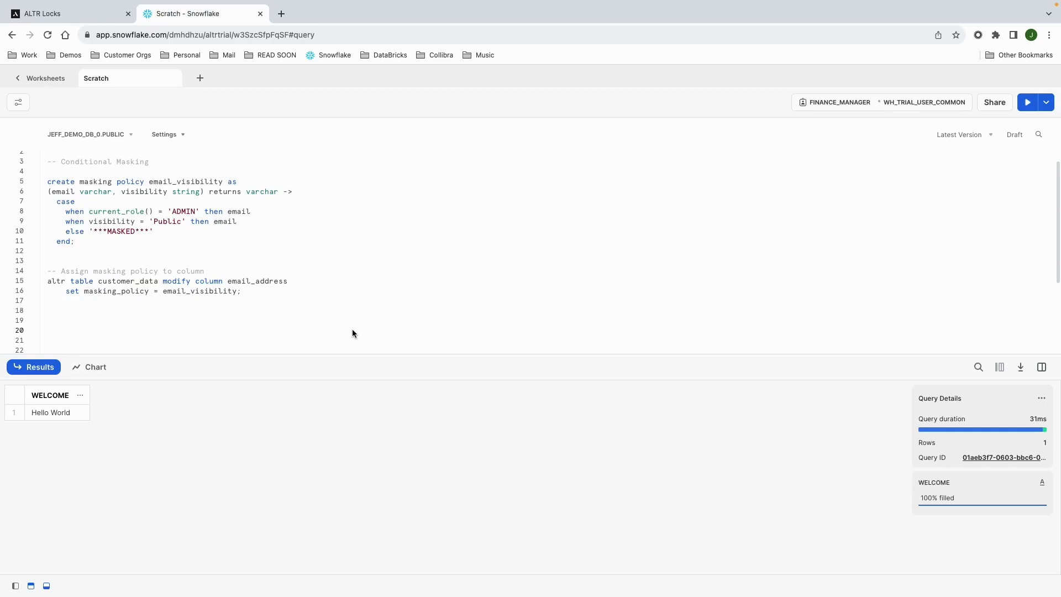
# - Highlight the conditional masking policy SQL in the Snowflake worksheet and review the connected columns in ALTR's data management list
pyautogui.moveTo(263, 294); pyautogui.dragTo(64, 154)
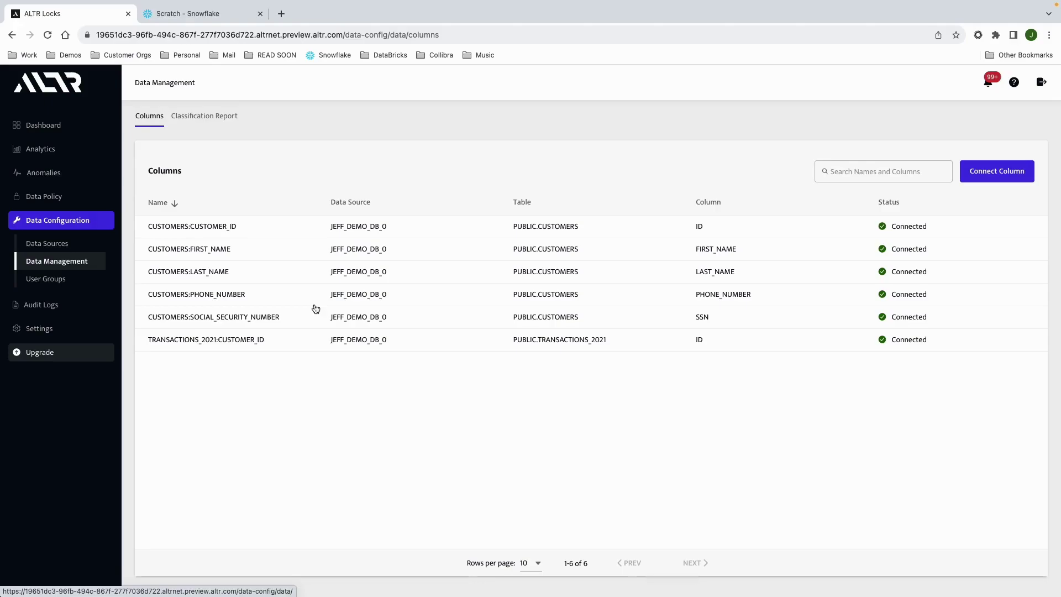
pyautogui.click(632, 233)
pyautogui.click(614, 245)
pyautogui.click(608, 275)
pyautogui.click(608, 301)
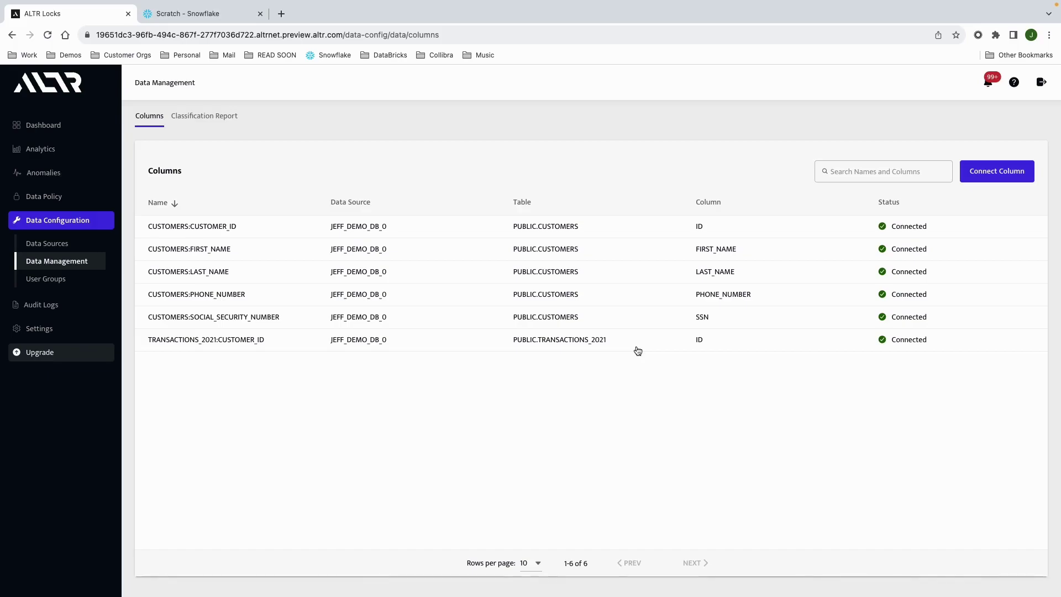
# - Open the Finance Access column lock for editing from the data policy locks
pyautogui.click(39, 197)
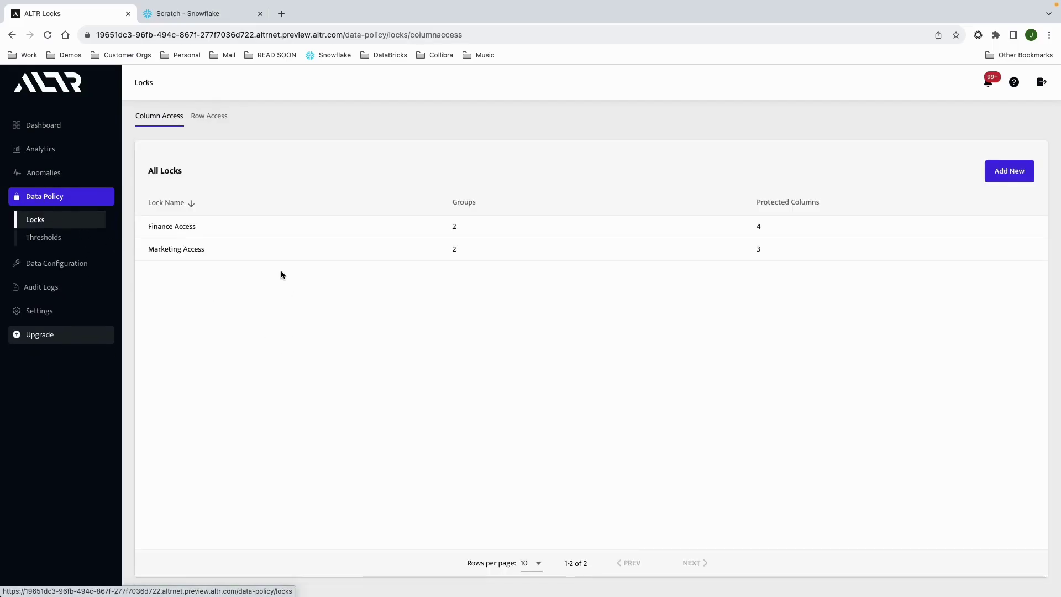
pyautogui.click(263, 232)
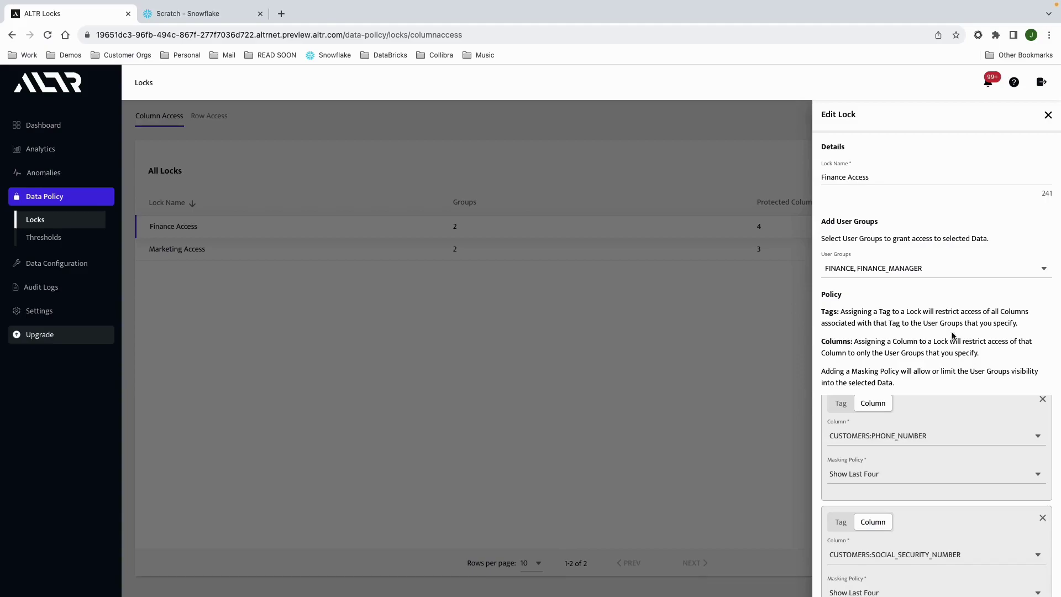
pyautogui.scroll(5, 963, 419)
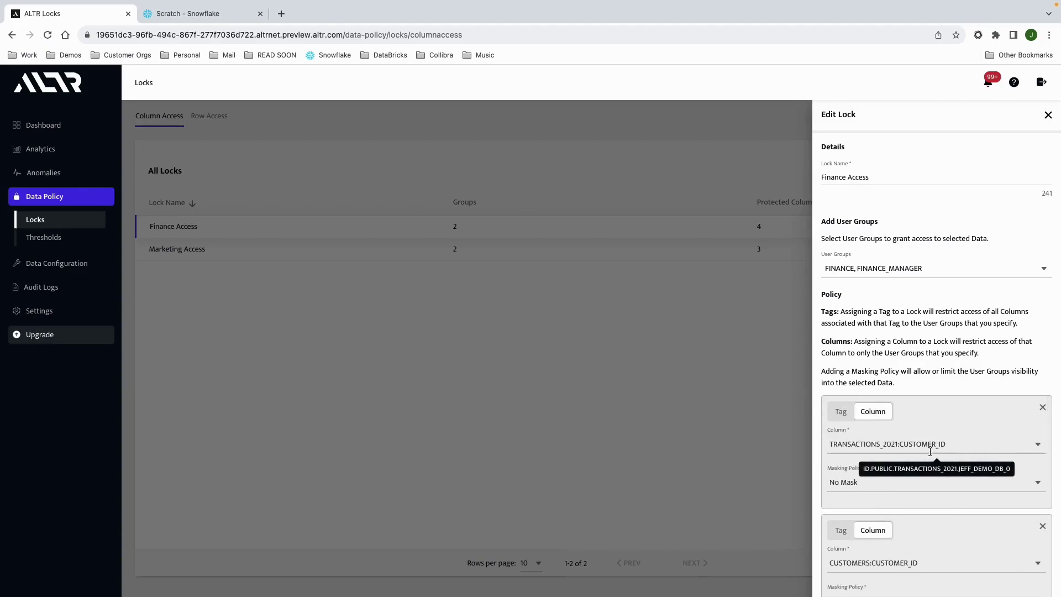
# - Set the masking policy of TRANSACTIONS_2021:CUSTOMER_ID to E-mail and update the Finance Access lock
pyautogui.click(885, 484)
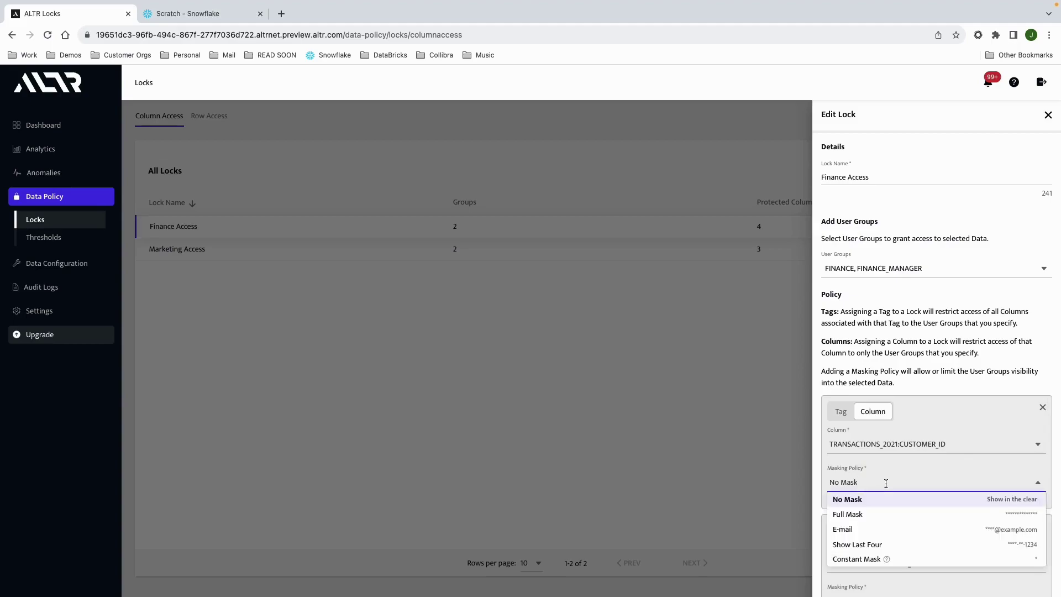
pyautogui.scroll(-2, 860, 526)
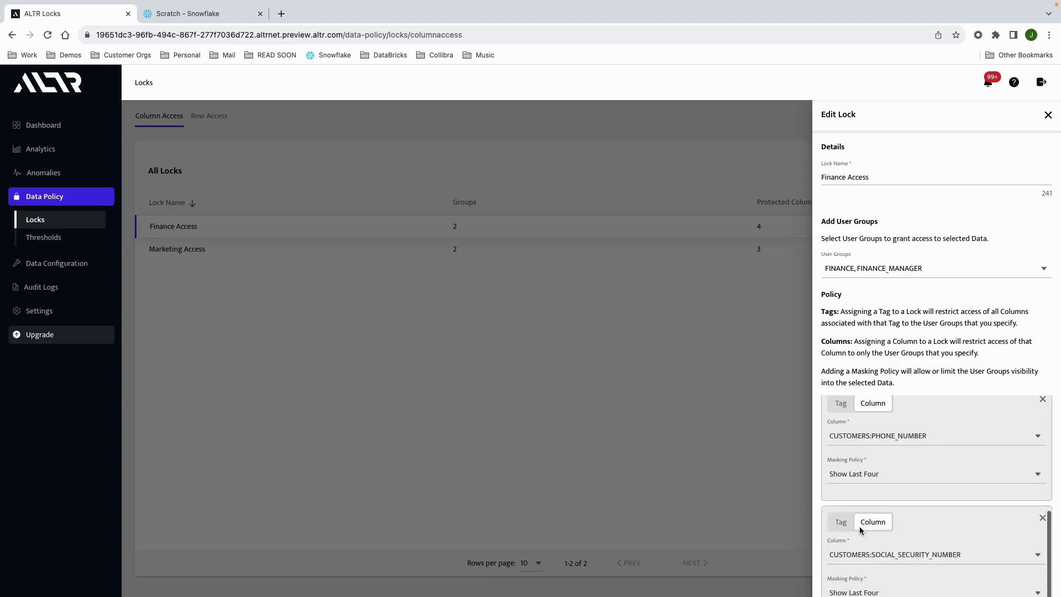
pyautogui.scroll(4, 859, 525)
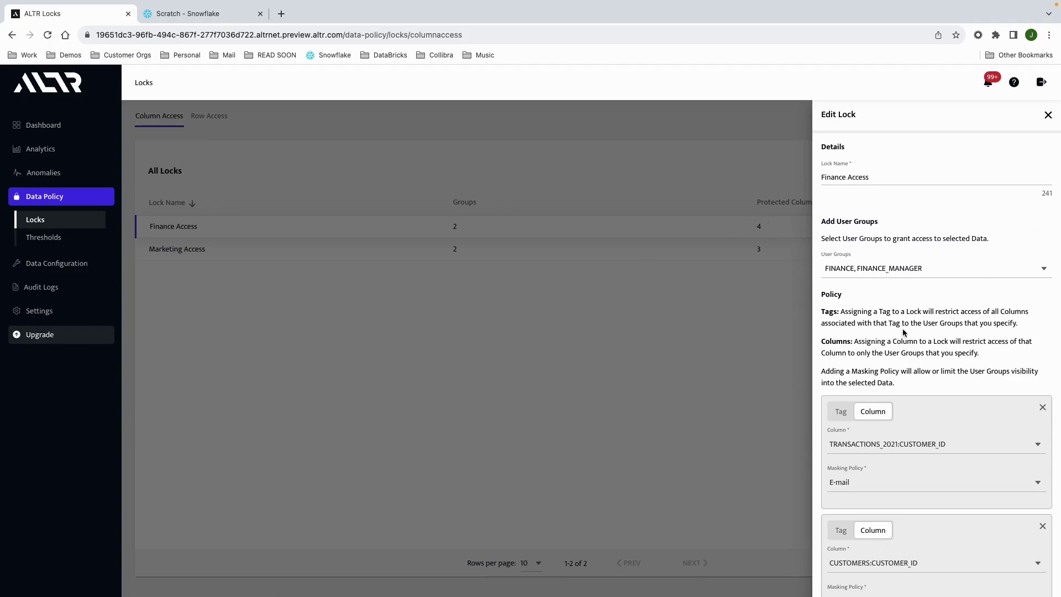
pyautogui.scroll(-2, 907, 330)
pyautogui.scroll(-3, 907, 330)
pyautogui.click(851, 572)
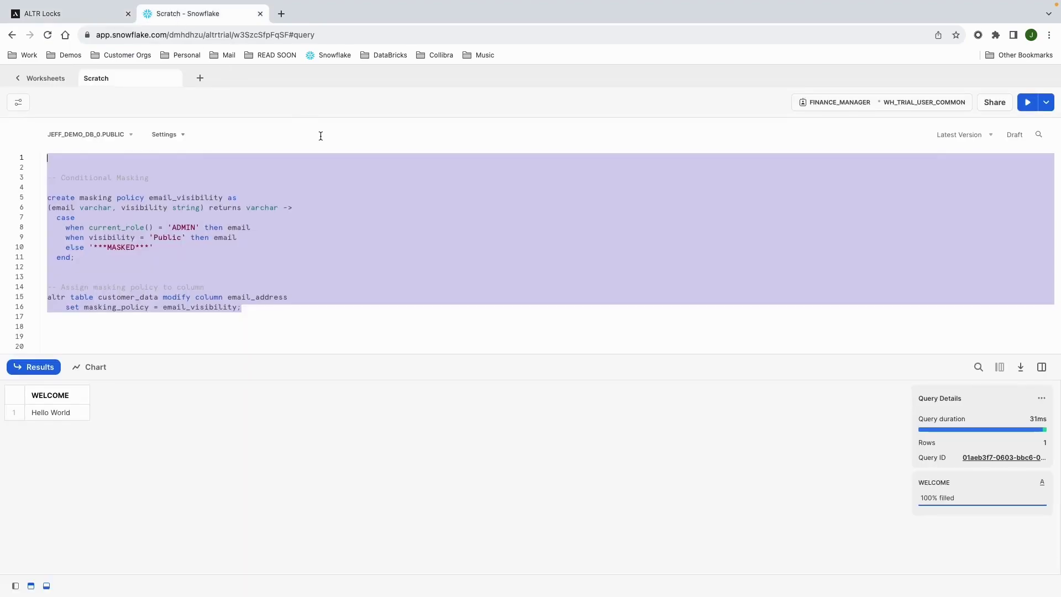
# - In the Snowflake worksheet, run the first finance_manager query on transactions_2021 and inspect the ID column of the results
pyautogui.click(346, 257)
pyautogui.scroll(-3, 327, 293)
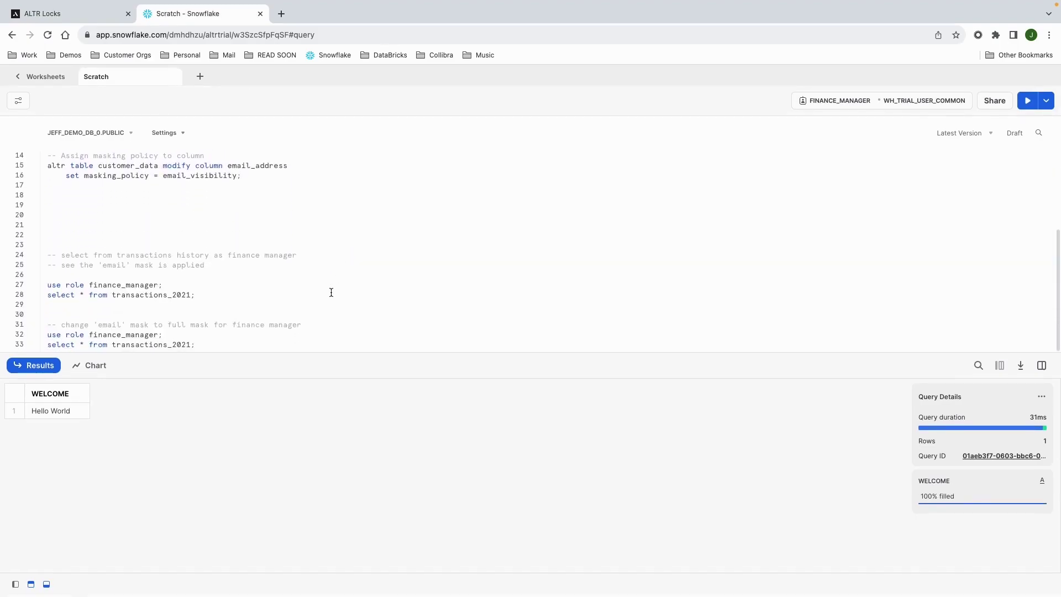
pyautogui.moveTo(44, 286); pyautogui.dragTo(223, 296)
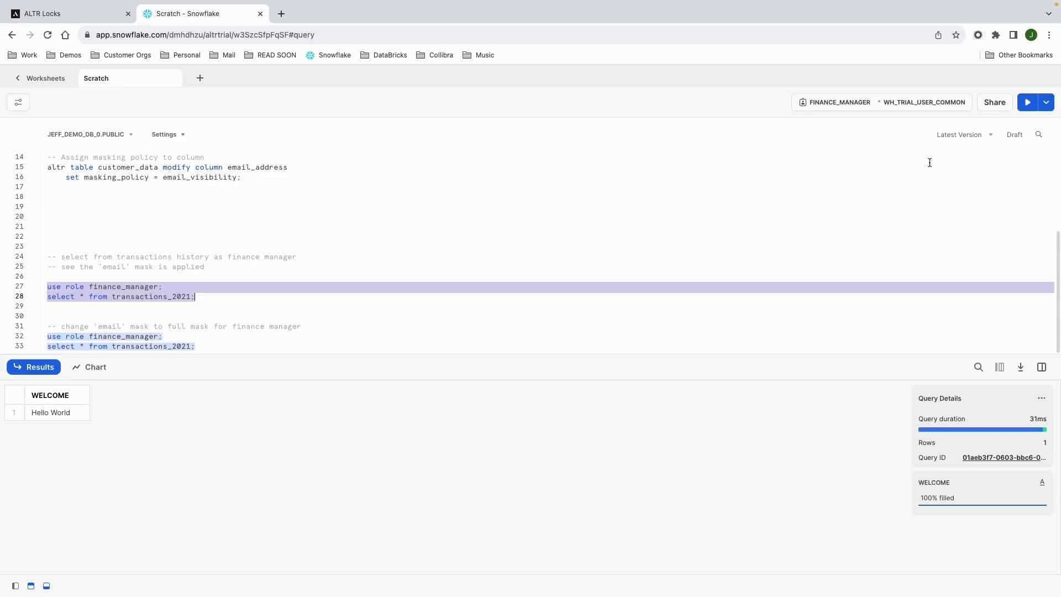
pyautogui.click(1028, 104)
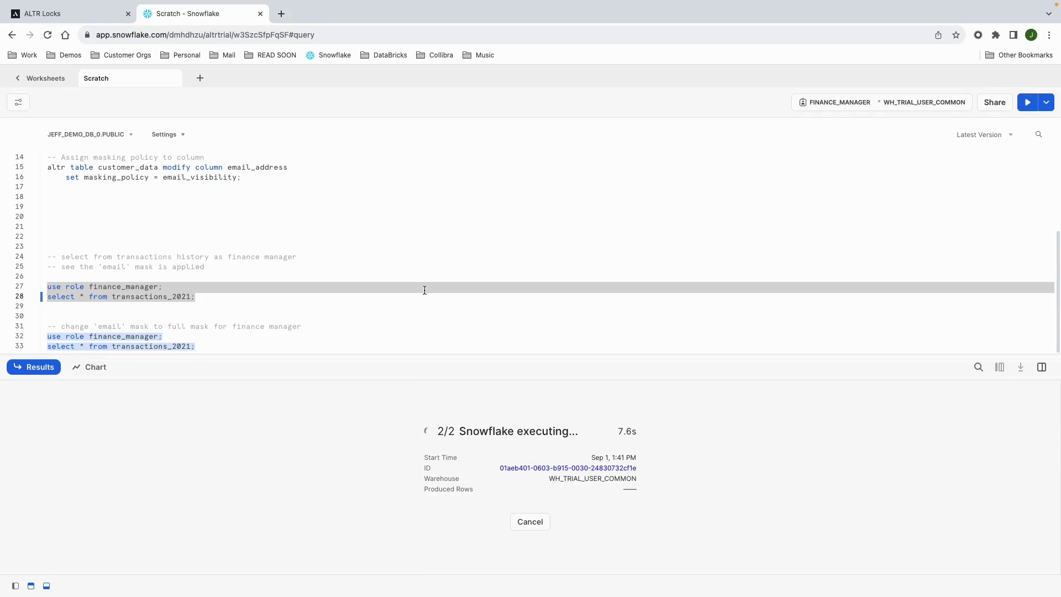
pyautogui.click(97, 402)
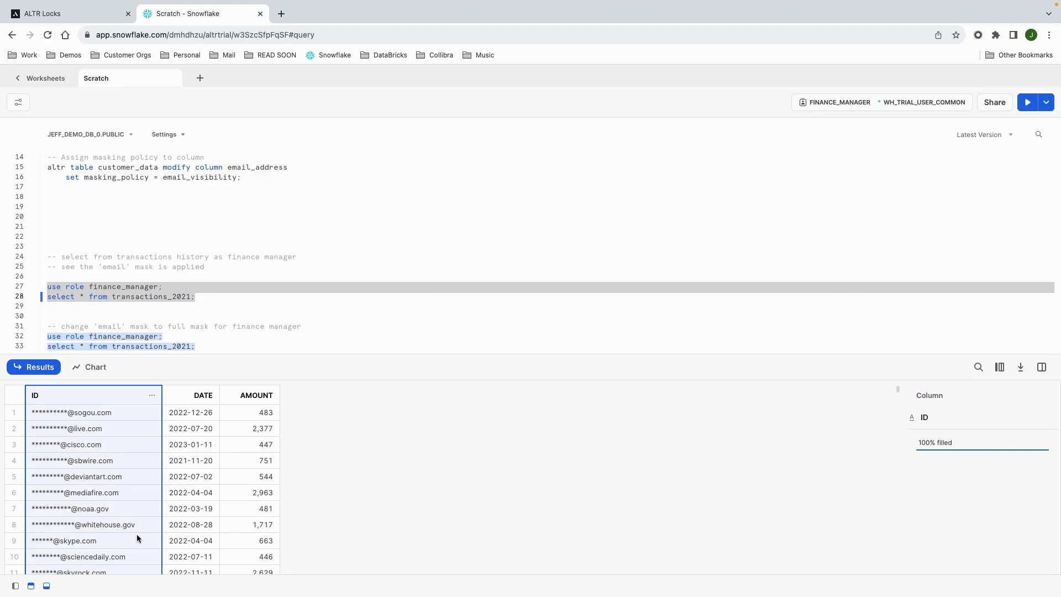
pyautogui.click(272, 320)
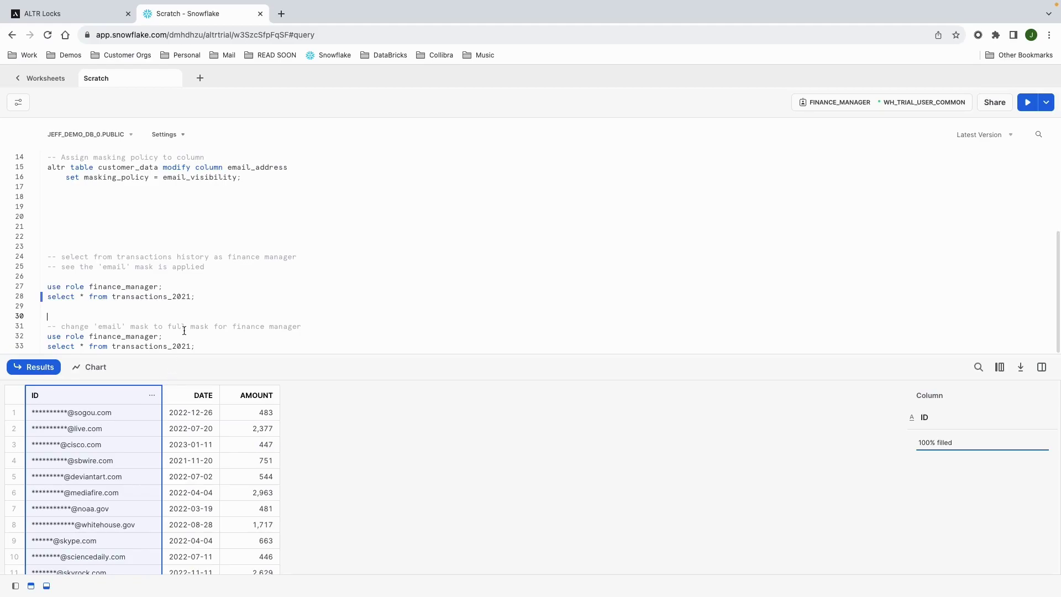
# - Back in ALTR, set the masking policy of TRANSACTIONS_2021:CUSTOMER_ID to Full Mask and update the Finance Access lock
pyautogui.click(60, 16)
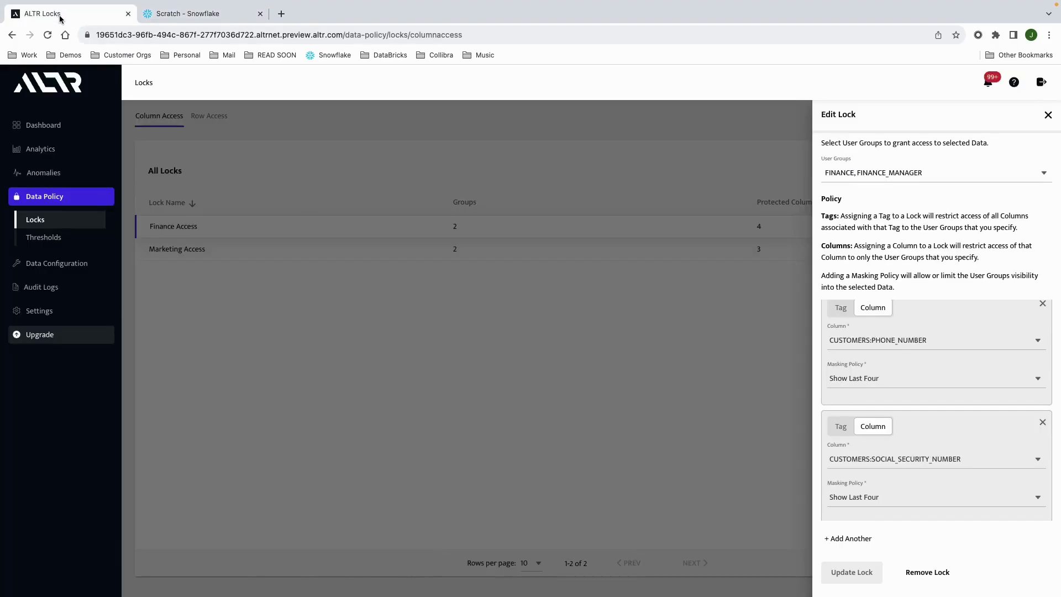
pyautogui.scroll(5, 889, 377)
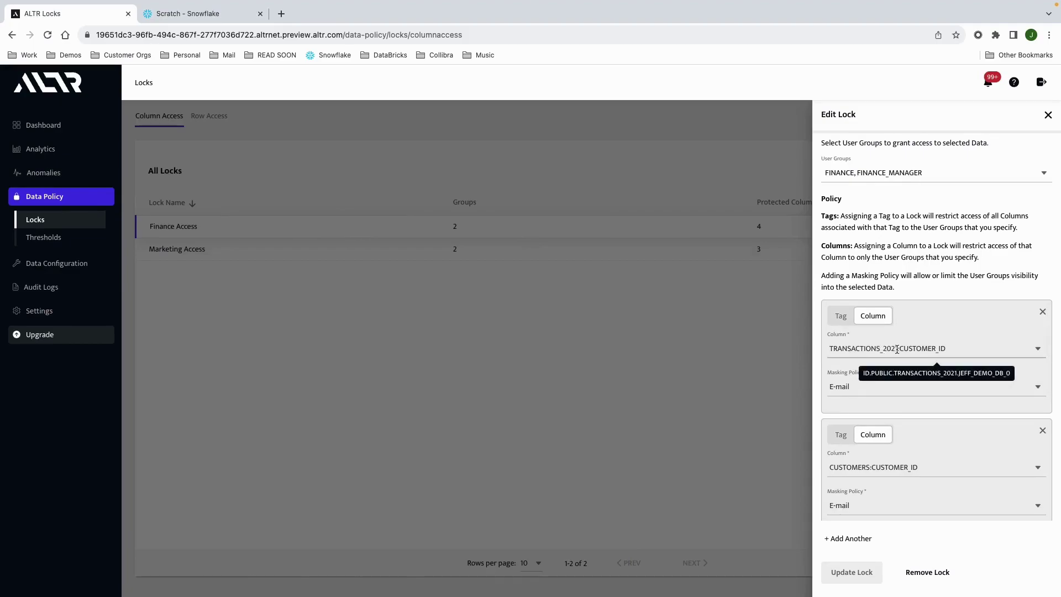
pyautogui.click(872, 389)
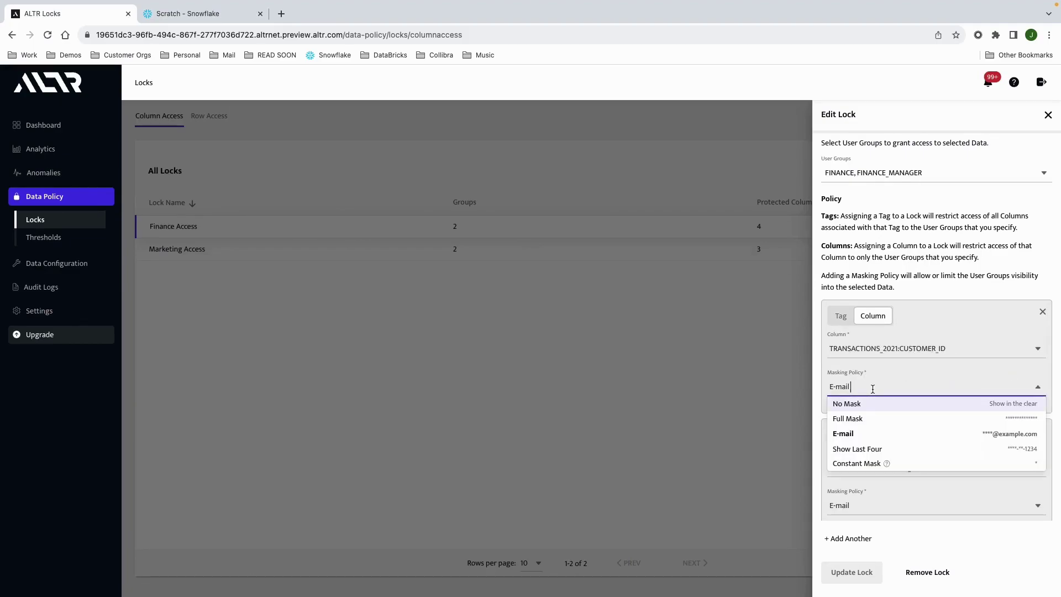
pyautogui.click(857, 418)
pyautogui.scroll(-5, 858, 419)
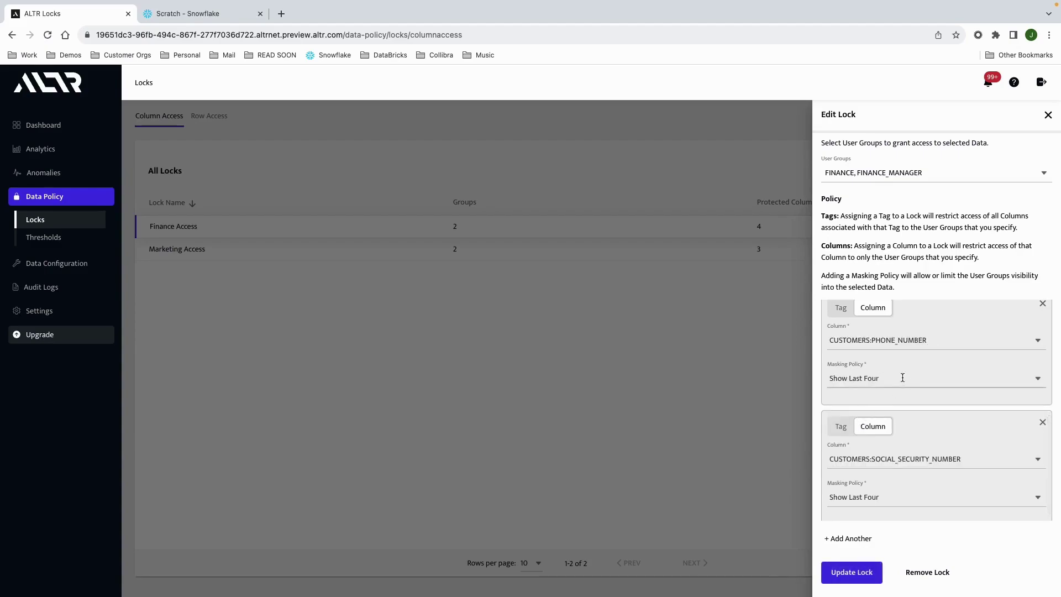
pyautogui.scroll(5, 904, 381)
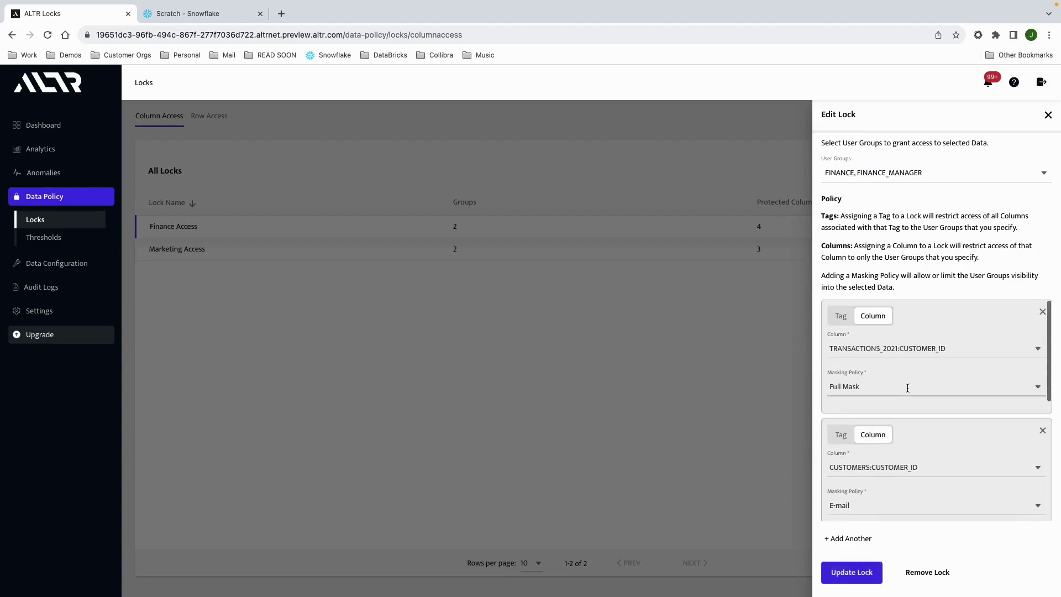
pyautogui.click(863, 577)
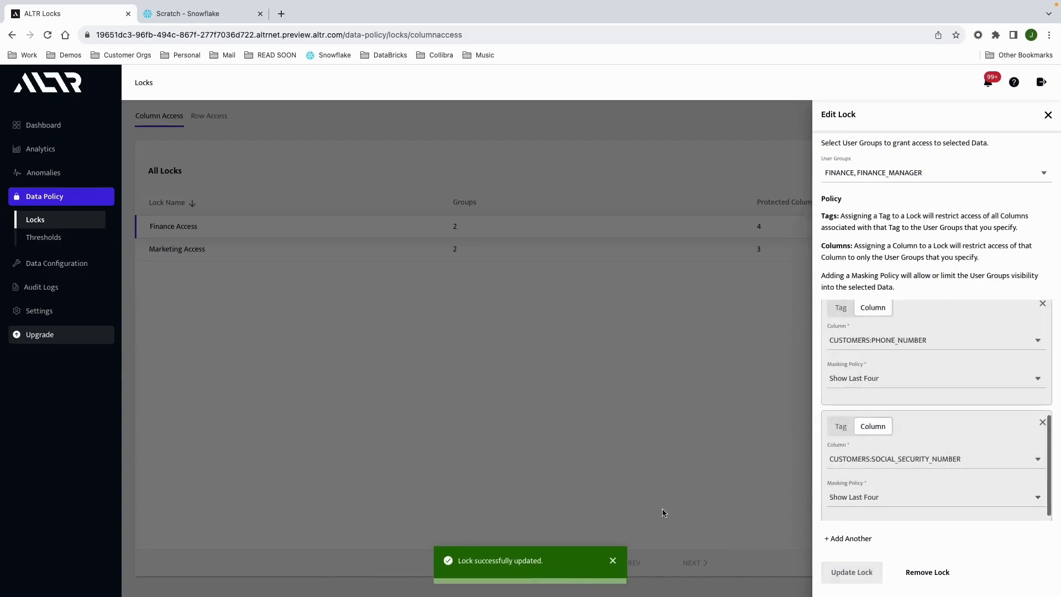
# - Switch to the Snowflake worksheet and run the finance_manager query on transactions_2021 under the full mask comment
pyautogui.click(188, 15)
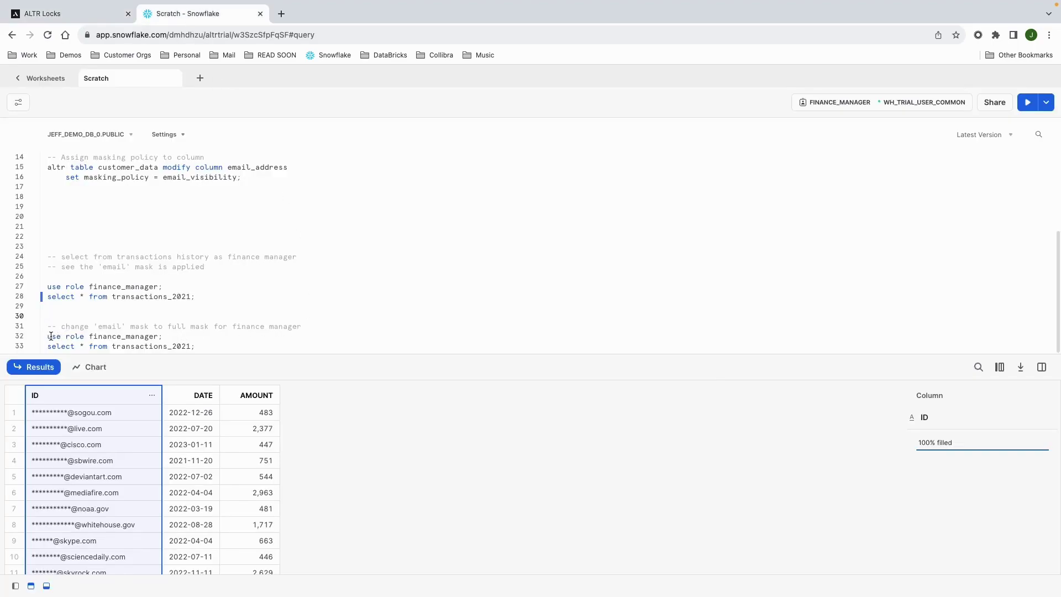
pyautogui.moveTo(49, 336); pyautogui.dragTo(195, 346)
pyautogui.hotkey('ctrl', 'Return')
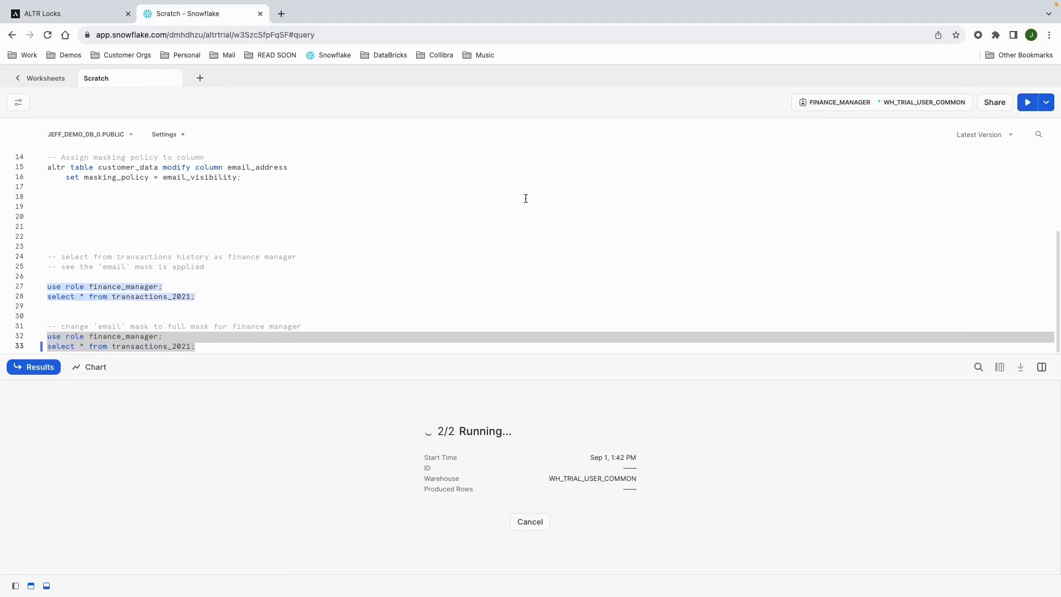